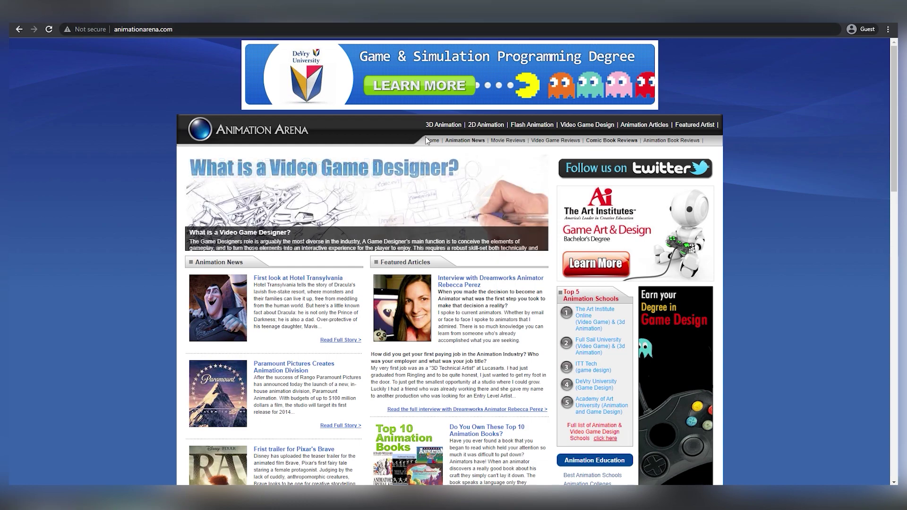
{"action": "scroll", "coordinate": [485, 181], "scroll_direction": "down", "scroll_amount": 1}
{"action": "scroll", "coordinate": [483, 182], "scroll_direction": "down", "scroll_amount": 2}
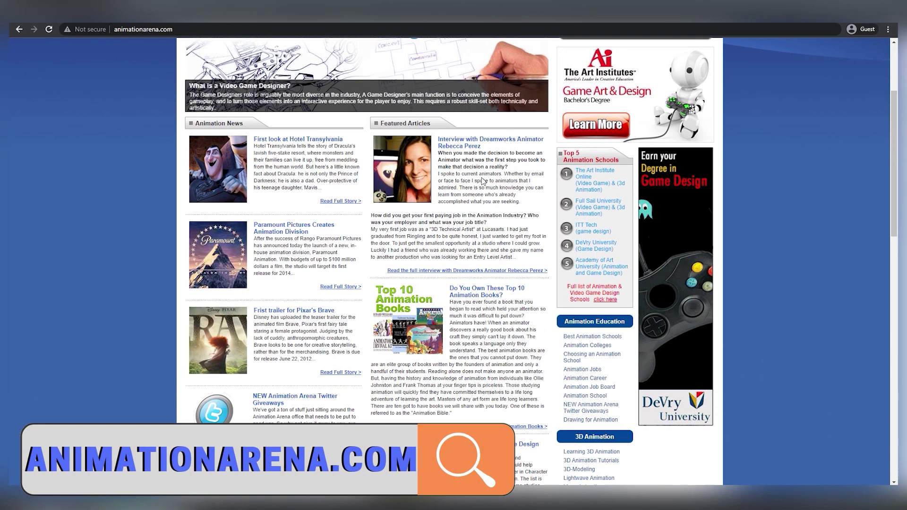
{"action": "scroll", "coordinate": [484, 181], "scroll_direction": "down", "scroll_amount": 2}
{"action": "scroll", "coordinate": [484, 182], "scroll_direction": "down", "scroll_amount": 2}
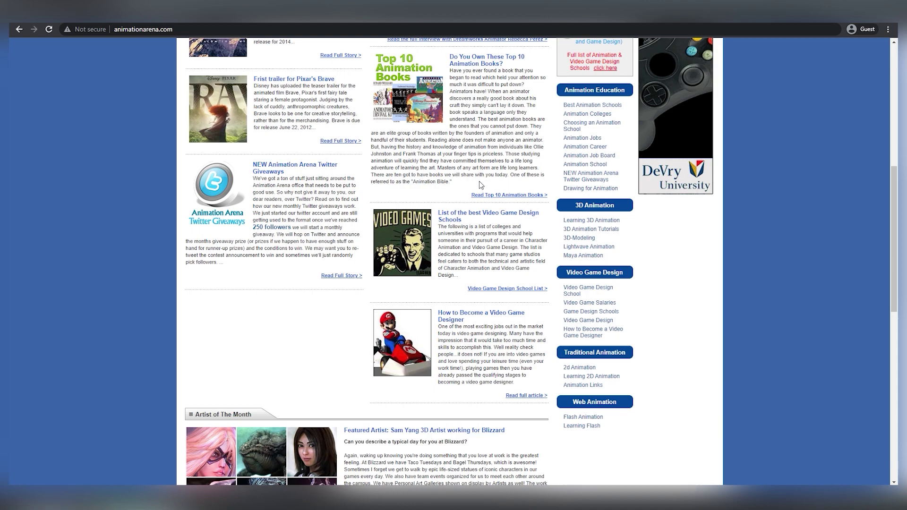
{"action": "scroll", "coordinate": [480, 184], "scroll_direction": "up", "scroll_amount": 2}
{"action": "scroll", "coordinate": [479, 184], "scroll_direction": "up", "scroll_amount": 2}
{"action": "scroll", "coordinate": [479, 183], "scroll_direction": "up", "scroll_amount": 2}
{"action": "scroll", "coordinate": [480, 184], "scroll_direction": "up", "scroll_amount": 2}
{"action": "scroll", "coordinate": [480, 183], "scroll_direction": "up", "scroll_amount": 1}
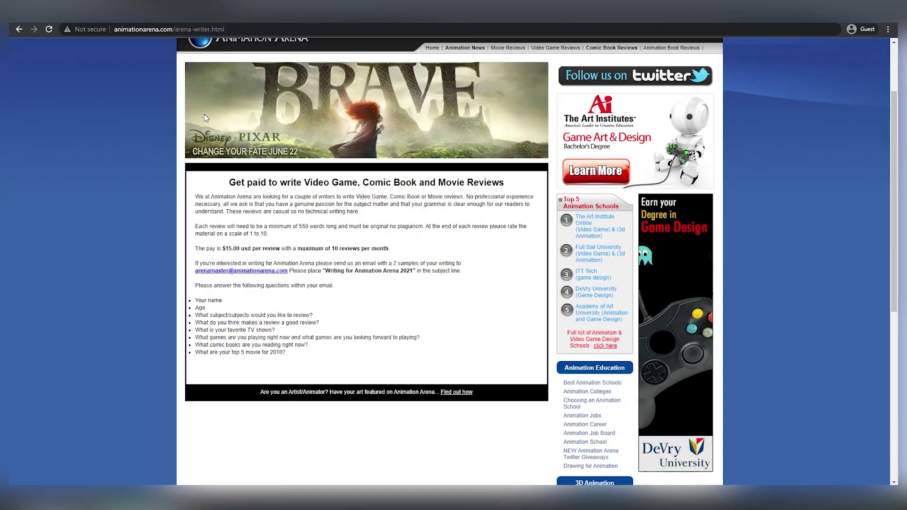
{"action": "scroll", "coordinate": [247, 166], "scroll_direction": "up", "scroll_amount": 3}
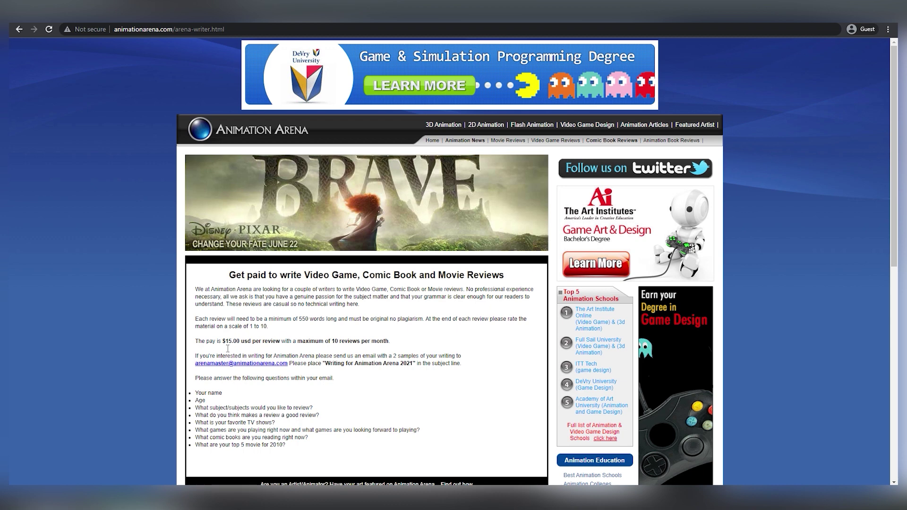
{"action": "left_click_drag", "start_coordinate": [223, 341], "coordinate": [282, 341]}
{"action": "left_click", "coordinate": [290, 338]}
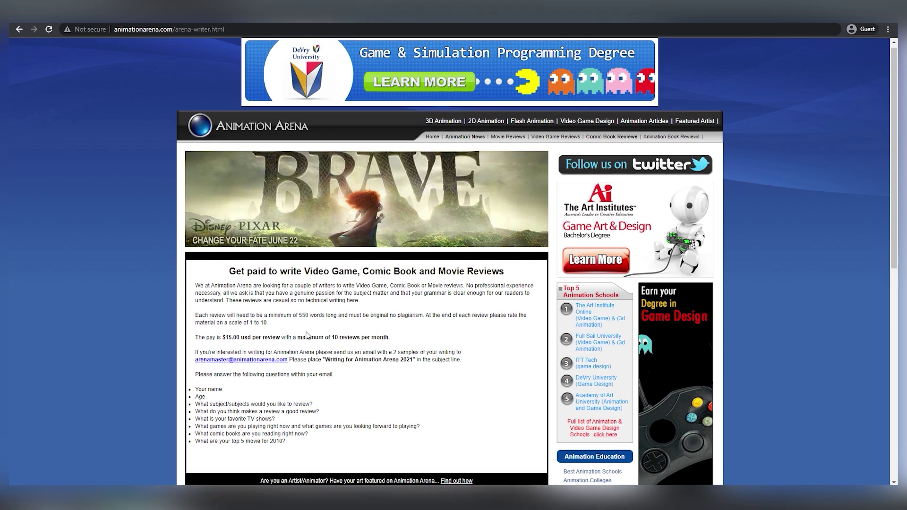
{"action": "scroll", "coordinate": [305, 340], "scroll_direction": "down", "scroll_amount": 1}
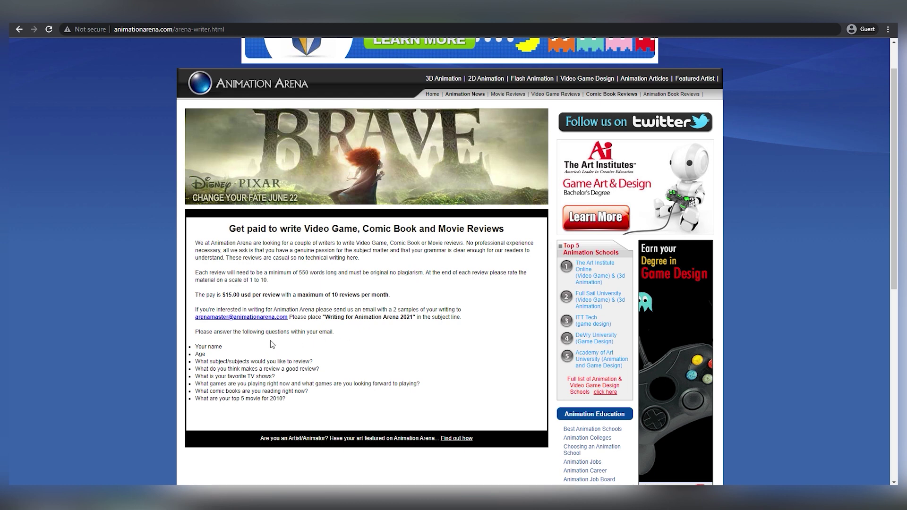
Step: Highlight the 550-word minimum, originality, no-plagiarism and 1-10 rating scale requirements
{"action": "left_click_drag", "start_coordinate": [299, 272], "coordinate": [330, 279]}
{"action": "left_click", "coordinate": [445, 293]}
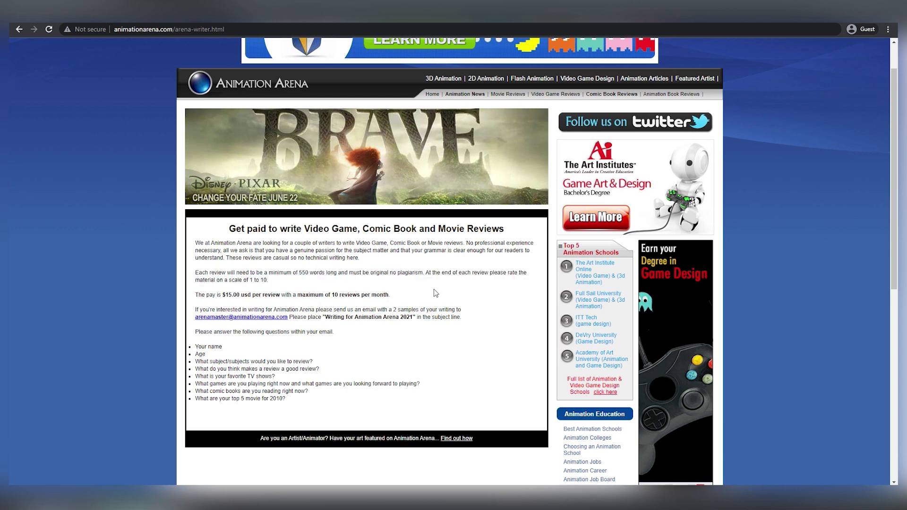
{"action": "double_click", "coordinate": [378, 273]}
{"action": "left_click", "coordinate": [428, 290]}
{"action": "left_click_drag", "start_coordinate": [397, 273], "coordinate": [425, 276]}
{"action": "left_click", "coordinate": [429, 307]}
{"action": "left_click_drag", "start_coordinate": [267, 280], "coordinate": [229, 280]}
{"action": "left_click", "coordinate": [489, 309]}
Step: Highlight the sample-submission email address and the required 'Writing for Animation Arena 2021' subject line
{"action": "left_click_drag", "start_coordinate": [192, 318], "coordinate": [291, 321]}
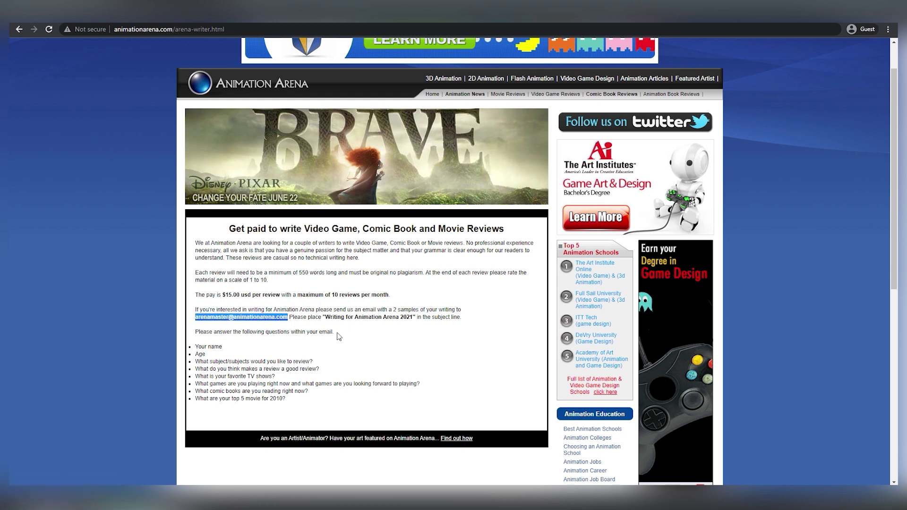
{"action": "left_click", "coordinate": [319, 330]}
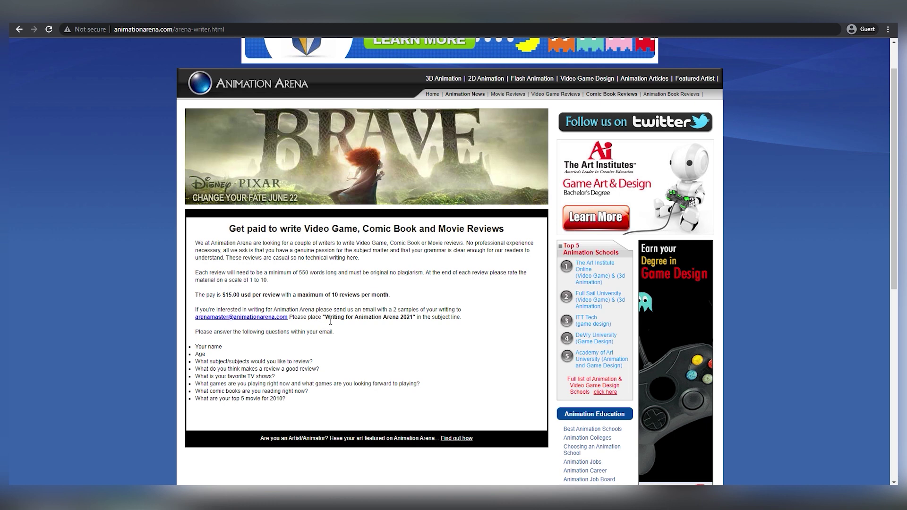
{"action": "left_click_drag", "start_coordinate": [326, 317], "coordinate": [417, 320]}
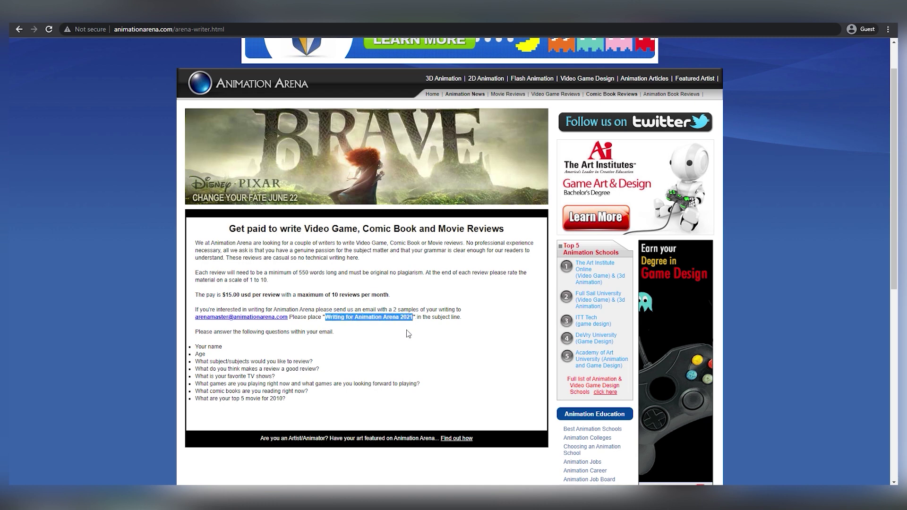
{"action": "left_click", "coordinate": [408, 333]}
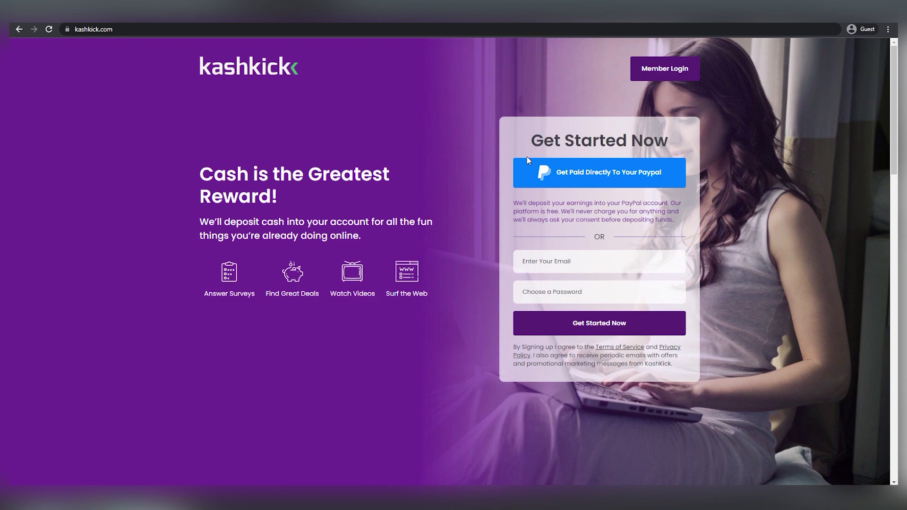
{"action": "scroll", "coordinate": [446, 398], "scroll_direction": "down", "scroll_amount": 4}
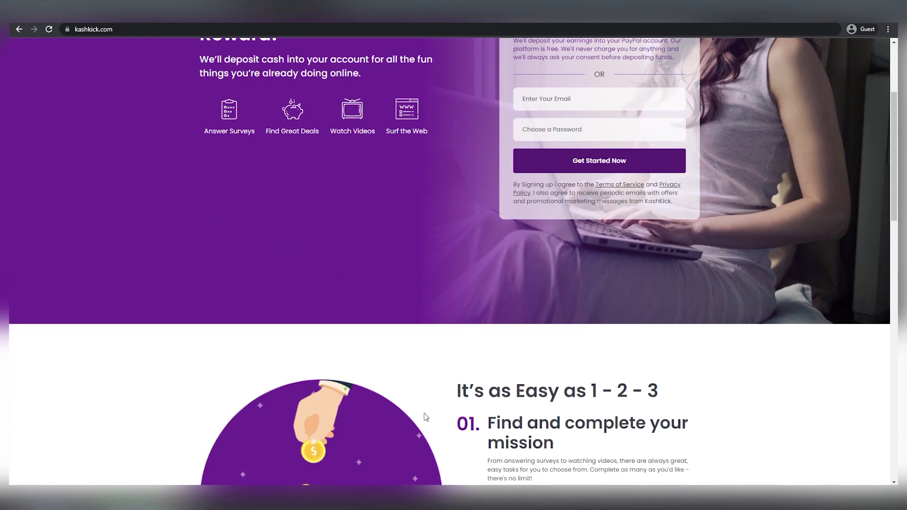
{"action": "scroll", "coordinate": [429, 403], "scroll_direction": "down", "scroll_amount": 2}
{"action": "scroll", "coordinate": [429, 402], "scroll_direction": "up", "scroll_amount": 6}
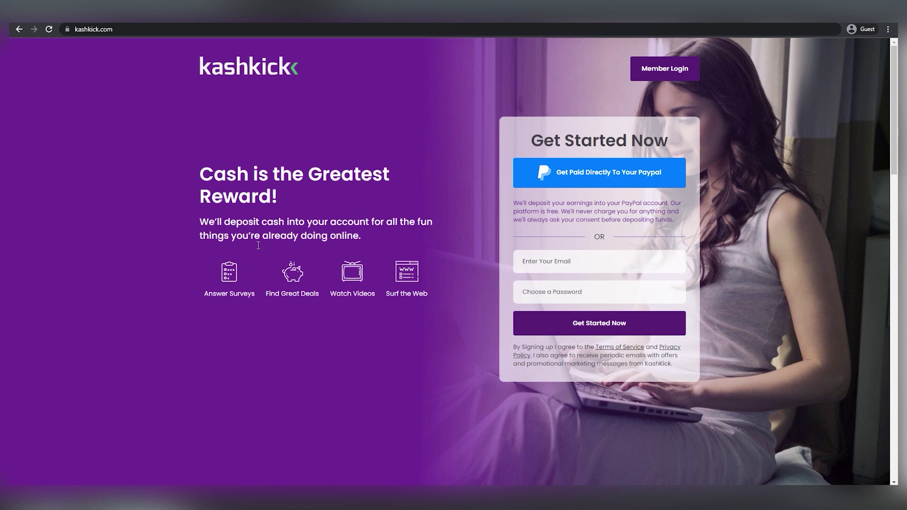
{"action": "scroll", "coordinate": [394, 410], "scroll_direction": "down", "scroll_amount": 2}
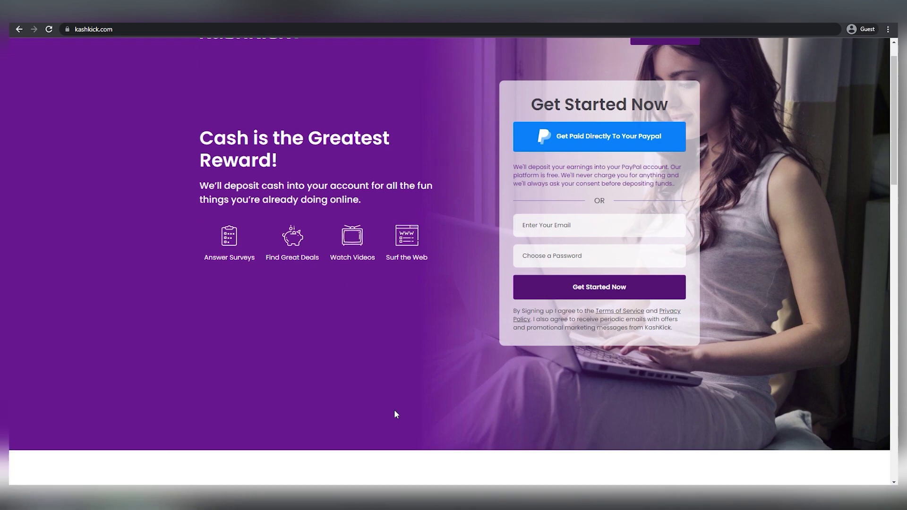
{"action": "scroll", "coordinate": [468, 407], "scroll_direction": "down", "scroll_amount": 3}
{"action": "scroll", "coordinate": [470, 382], "scroll_direction": "down", "scroll_amount": 2}
{"action": "scroll", "coordinate": [470, 381], "scroll_direction": "down", "scroll_amount": 1}
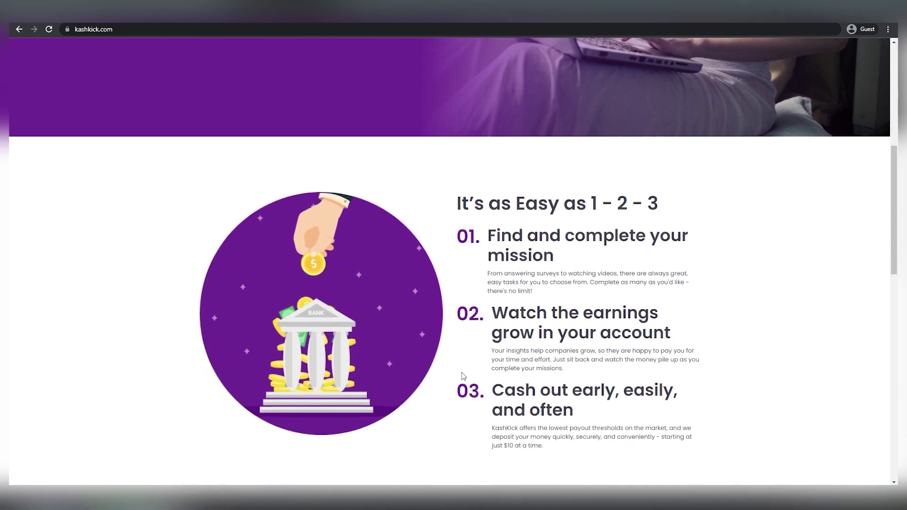
{"action": "scroll", "coordinate": [468, 376], "scroll_direction": "down", "scroll_amount": 2}
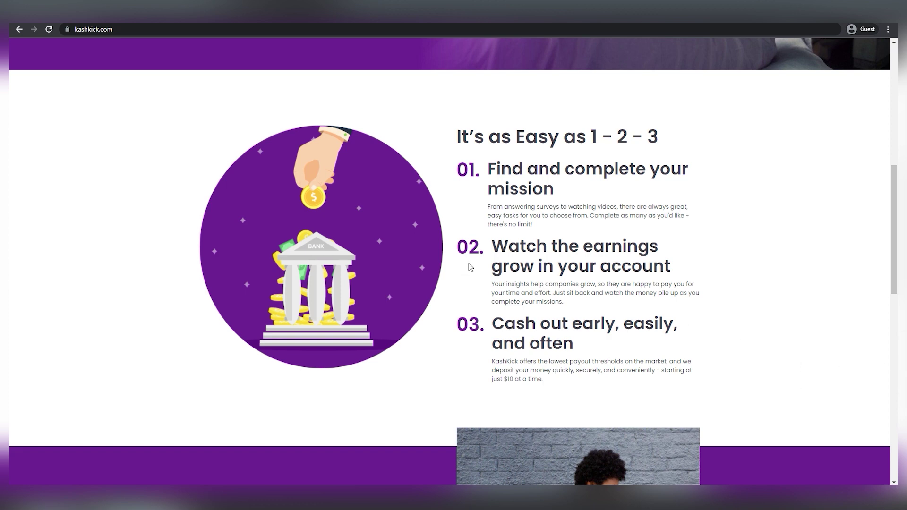
{"action": "scroll", "coordinate": [480, 287], "scroll_direction": "up", "scroll_amount": 1}
{"action": "scroll", "coordinate": [480, 284], "scroll_direction": "up", "scroll_amount": 5}
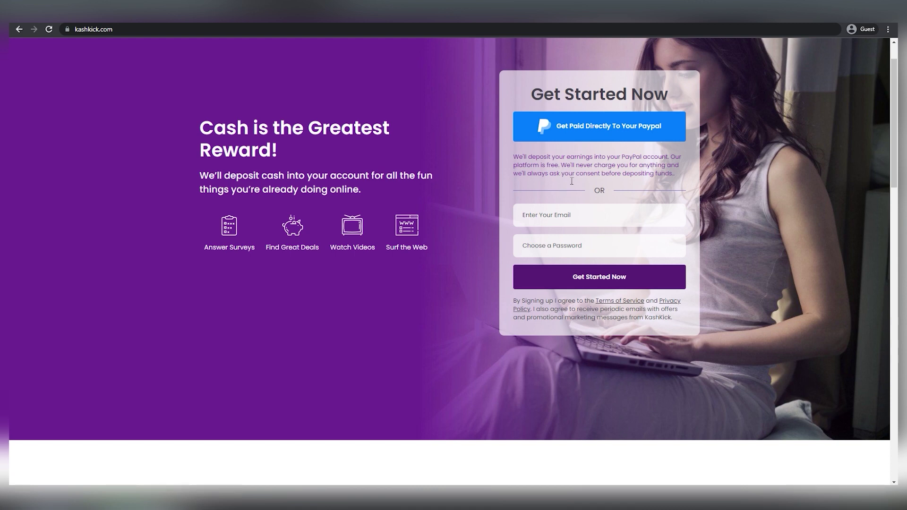
{"action": "scroll", "coordinate": [571, 181], "scroll_direction": "down", "scroll_amount": 3}
{"action": "scroll", "coordinate": [568, 184], "scroll_direction": "down", "scroll_amount": 3}
{"action": "scroll", "coordinate": [568, 184], "scroll_direction": "down", "scroll_amount": 3}
{"action": "scroll", "coordinate": [567, 184], "scroll_direction": "down", "scroll_amount": 2}
{"action": "scroll", "coordinate": [567, 186], "scroll_direction": "down", "scroll_amount": 1}
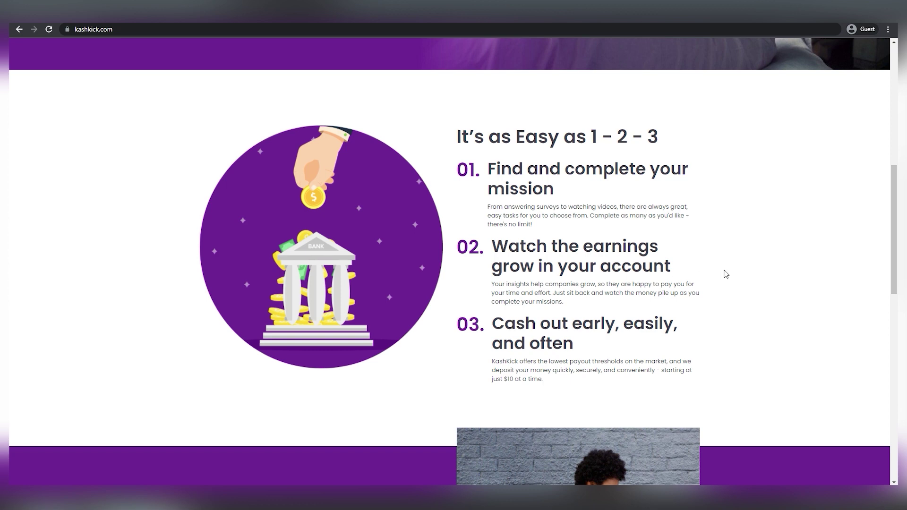
{"action": "scroll", "coordinate": [739, 269], "scroll_direction": "down", "scroll_amount": 3}
{"action": "scroll", "coordinate": [740, 255], "scroll_direction": "down", "scroll_amount": 3}
{"action": "scroll", "coordinate": [739, 250], "scroll_direction": "up", "scroll_amount": 3}
{"action": "scroll", "coordinate": [683, 347], "scroll_direction": "up", "scroll_amount": 3}
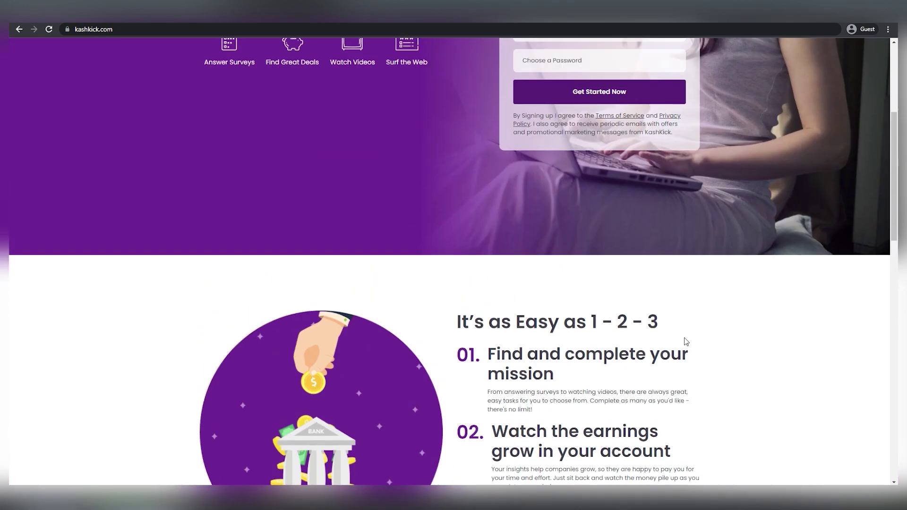
{"action": "scroll", "coordinate": [686, 342], "scroll_direction": "up", "scroll_amount": 5}
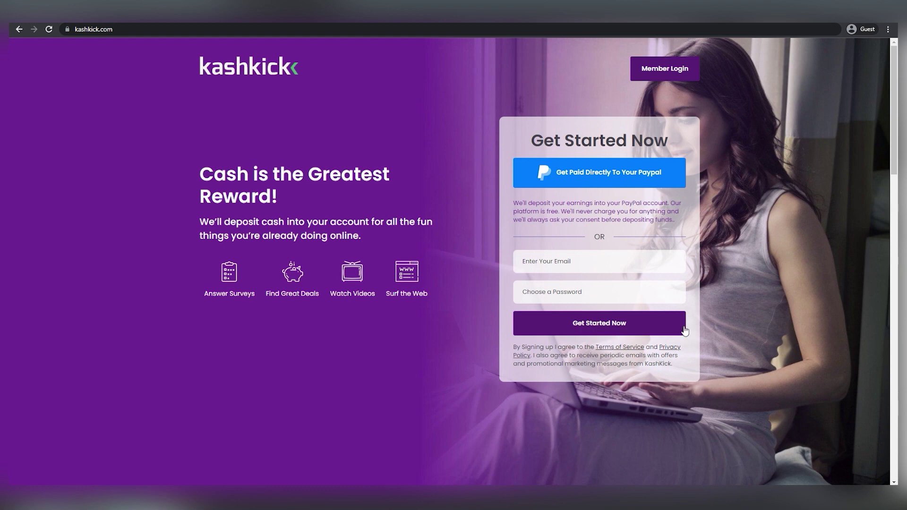
{"action": "scroll", "coordinate": [685, 330], "scroll_direction": "down", "scroll_amount": 2}
{"action": "scroll", "coordinate": [685, 330], "scroll_direction": "up", "scroll_amount": 2}
{"action": "scroll", "coordinate": [754, 319], "scroll_direction": "down", "scroll_amount": 2}
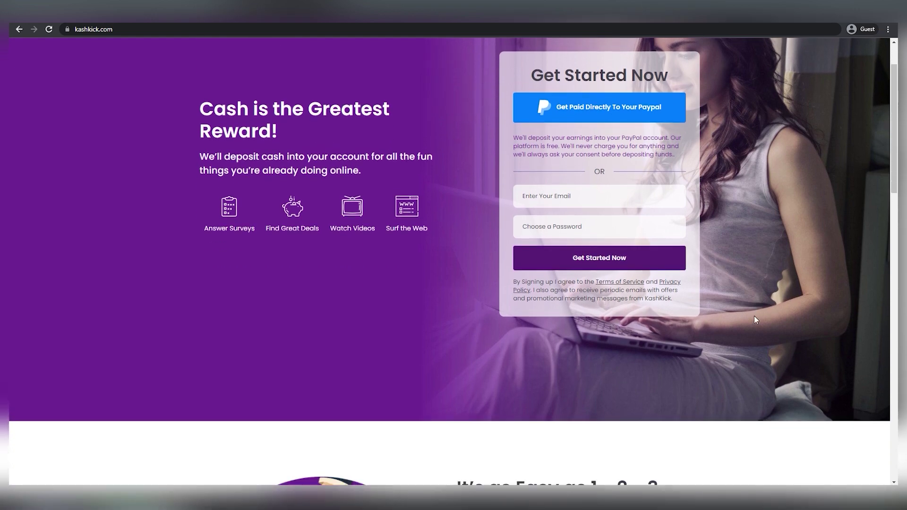
{"action": "scroll", "coordinate": [754, 316], "scroll_direction": "down", "scroll_amount": 2}
{"action": "scroll", "coordinate": [754, 311], "scroll_direction": "up", "scroll_amount": 5}
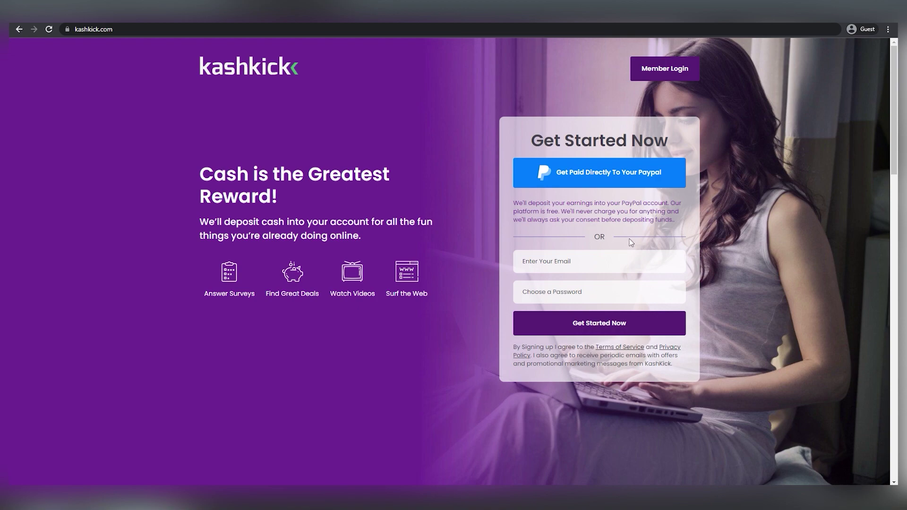
{"action": "scroll", "coordinate": [630, 239], "scroll_direction": "down", "scroll_amount": 5}
{"action": "scroll", "coordinate": [609, 270], "scroll_direction": "down", "scroll_amount": 5}
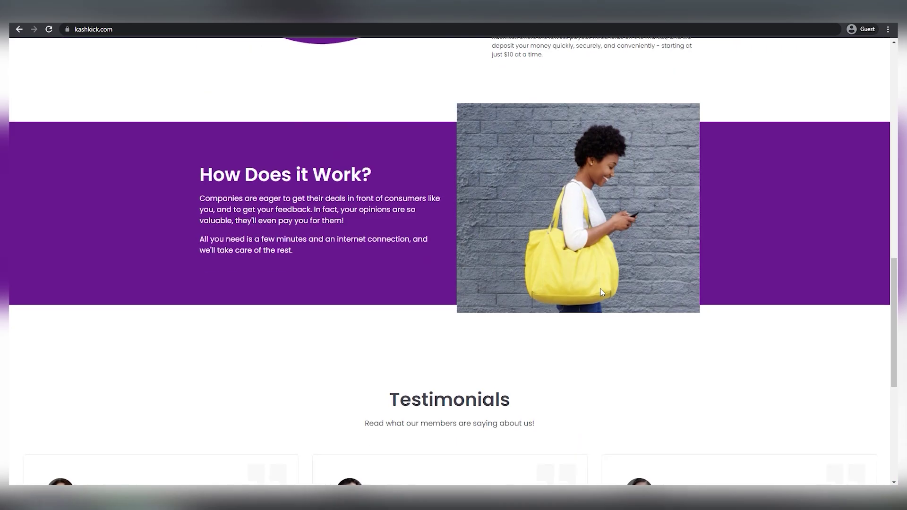
{"action": "scroll", "coordinate": [599, 288], "scroll_direction": "down", "scroll_amount": 3}
{"action": "scroll", "coordinate": [601, 287], "scroll_direction": "down", "scroll_amount": 3}
{"action": "scroll", "coordinate": [601, 284], "scroll_direction": "up", "scroll_amount": 3}
{"action": "scroll", "coordinate": [599, 283], "scroll_direction": "up", "scroll_amount": 5}
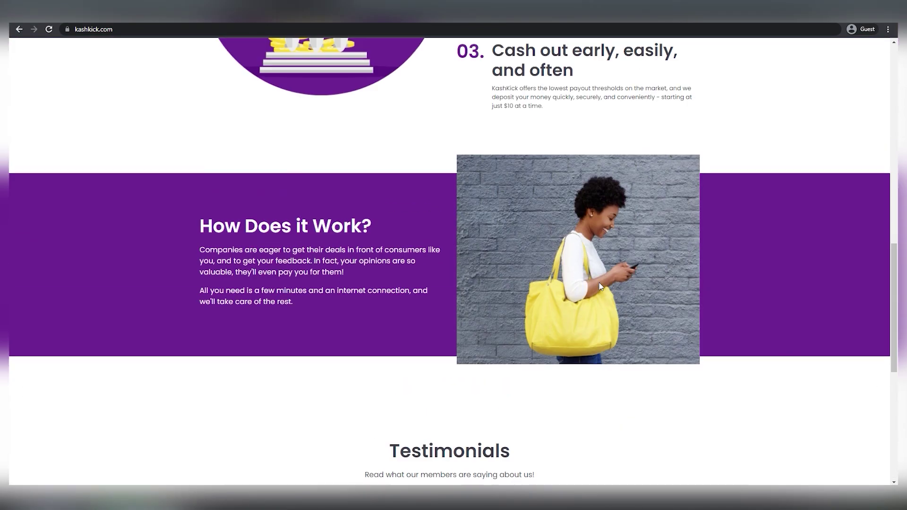
{"action": "scroll", "coordinate": [598, 282], "scroll_direction": "up", "scroll_amount": 4}
{"action": "scroll", "coordinate": [599, 283], "scroll_direction": "up", "scroll_amount": 5}
{"action": "scroll", "coordinate": [599, 282], "scroll_direction": "up", "scroll_amount": 4}
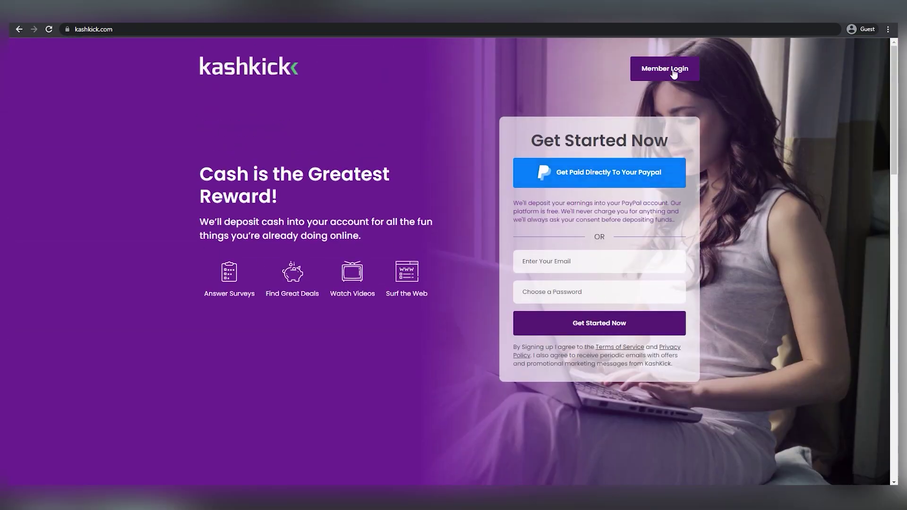